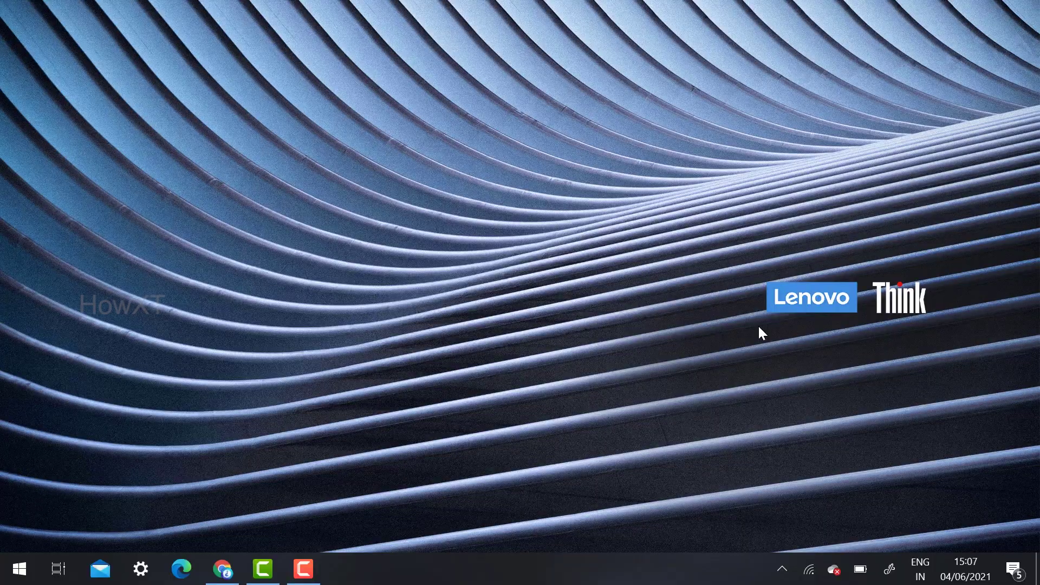
- Open Chrome and go to the zoom.us site
click(222, 569)
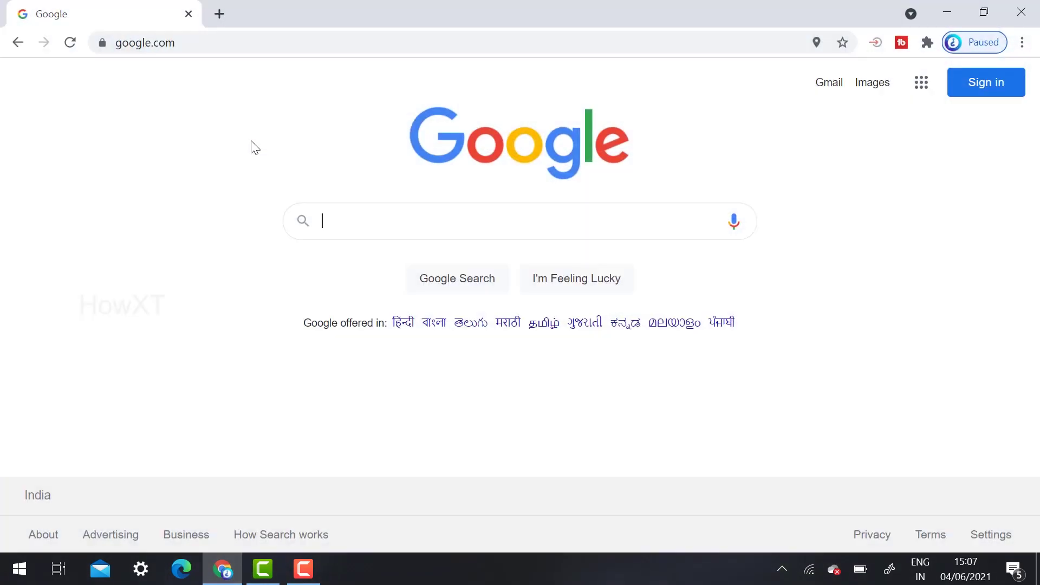
click(240, 49)
text(zoom.us)
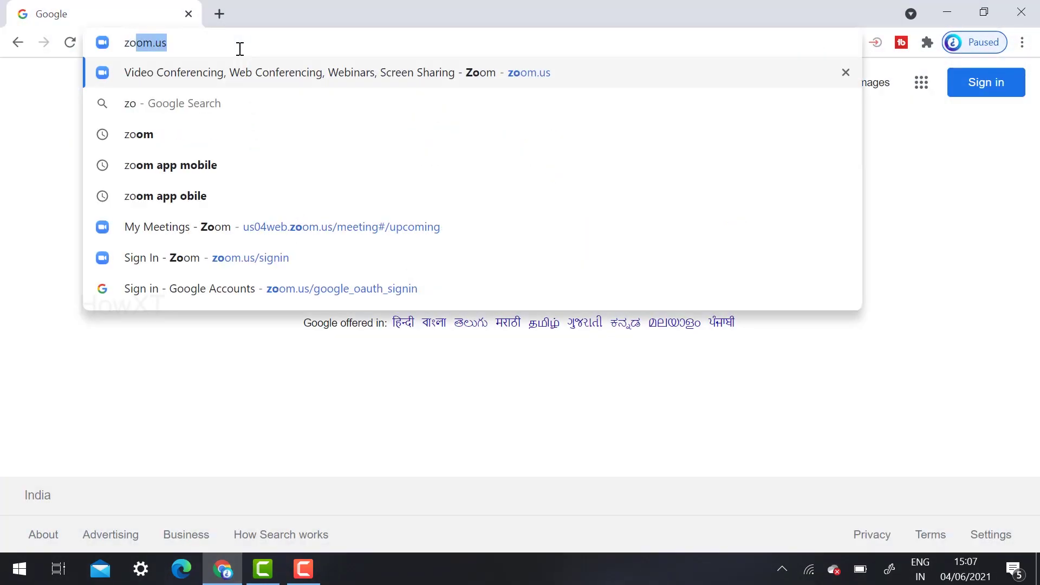
key(Return)
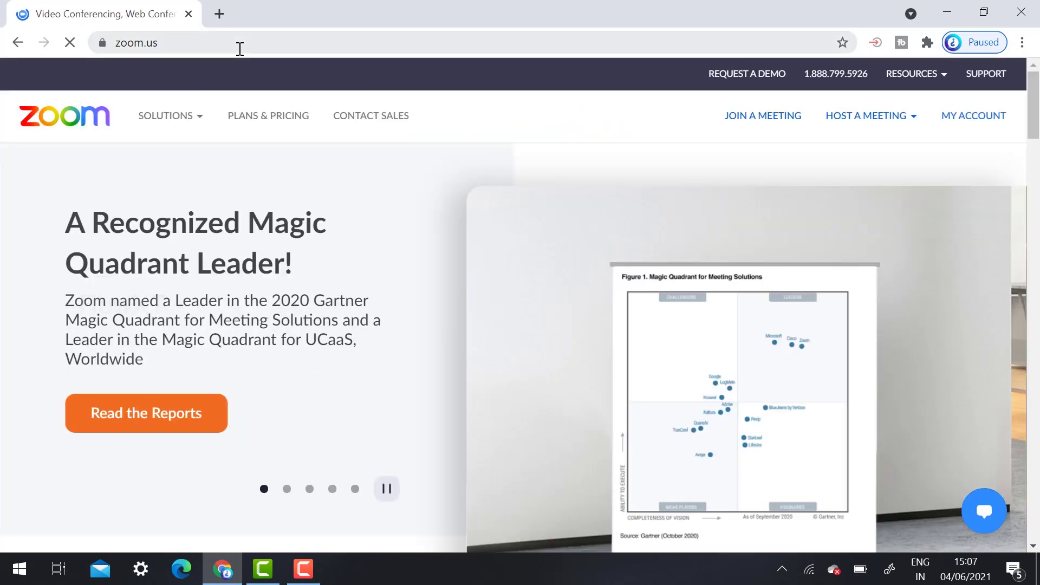
- Open the account's Profile page and review the signed-in account details
click(965, 125)
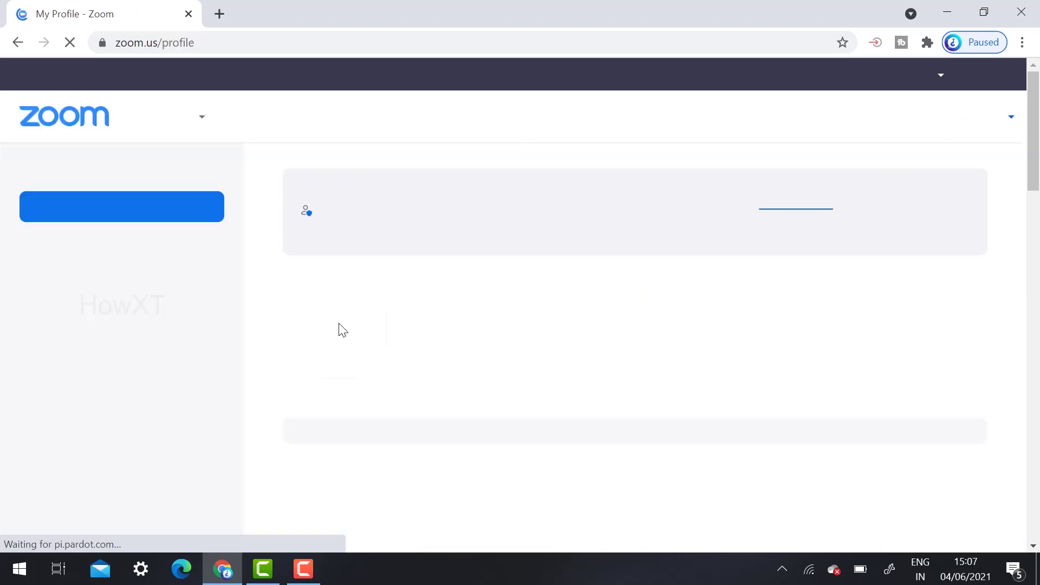
scroll(320, 340, down, 6)
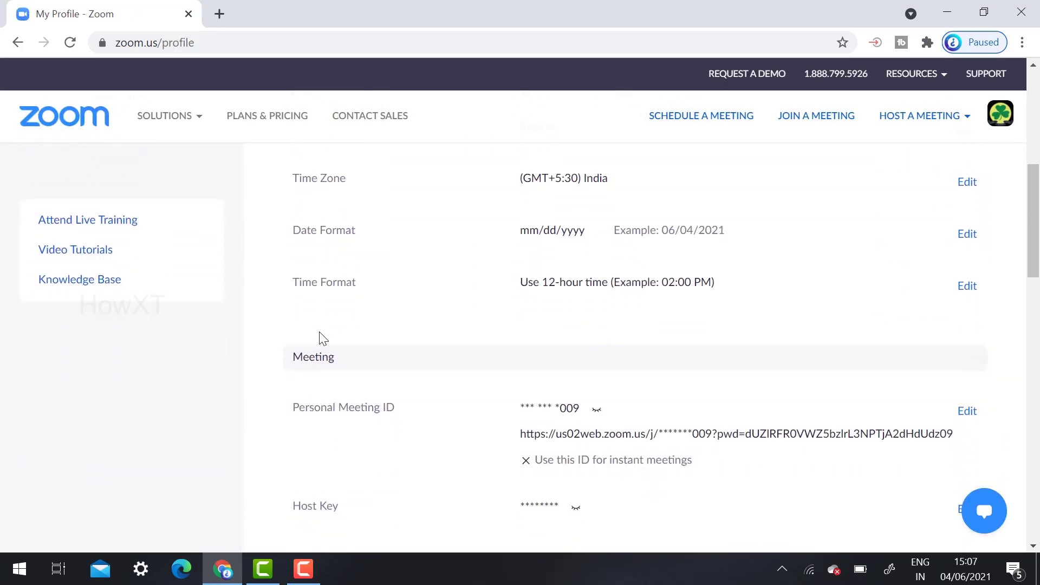
scroll(324, 339, up, 3)
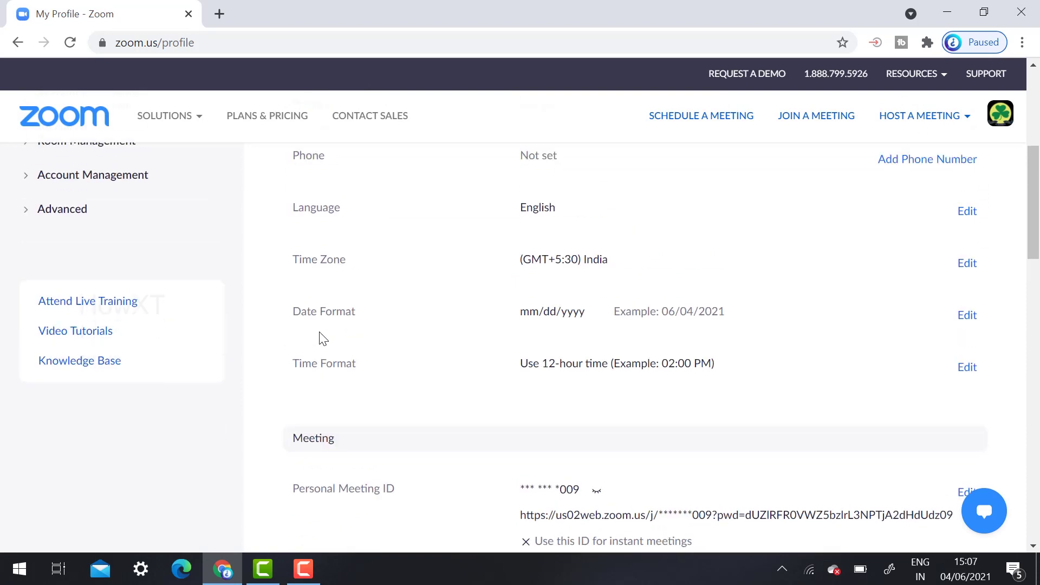
click(1005, 114)
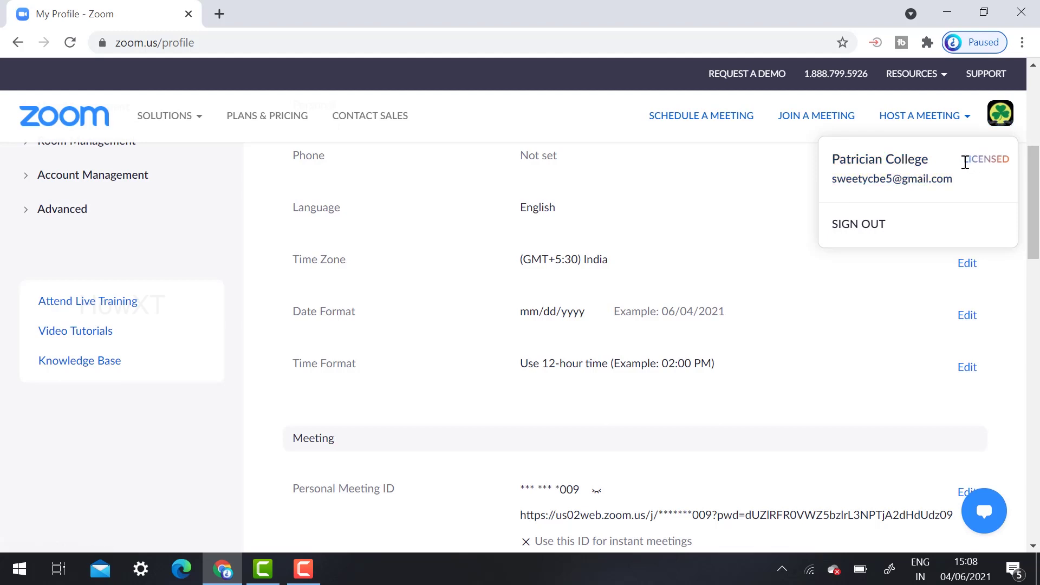
drag(966, 162, 1023, 167)
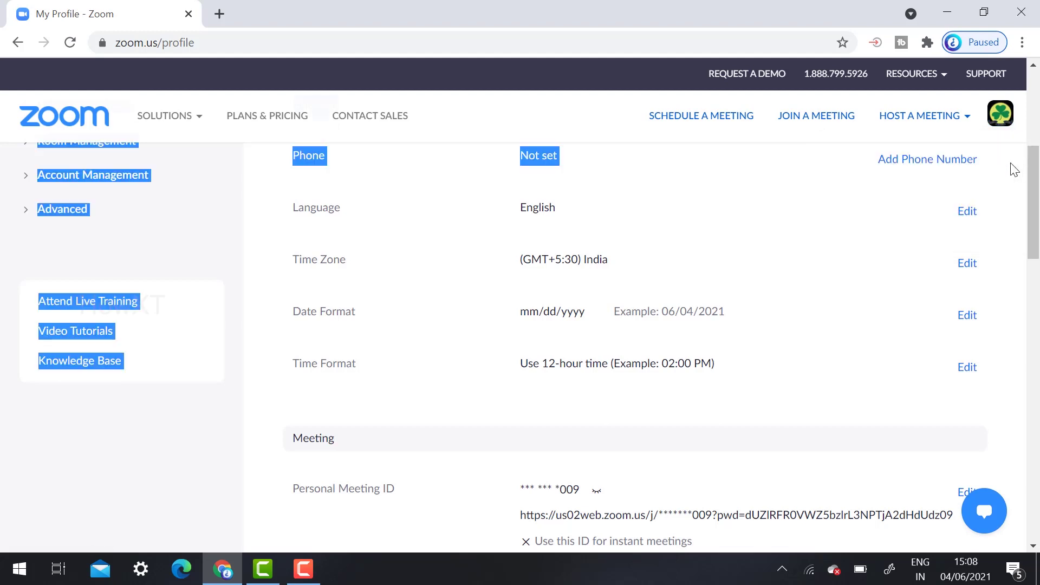
click(57, 457)
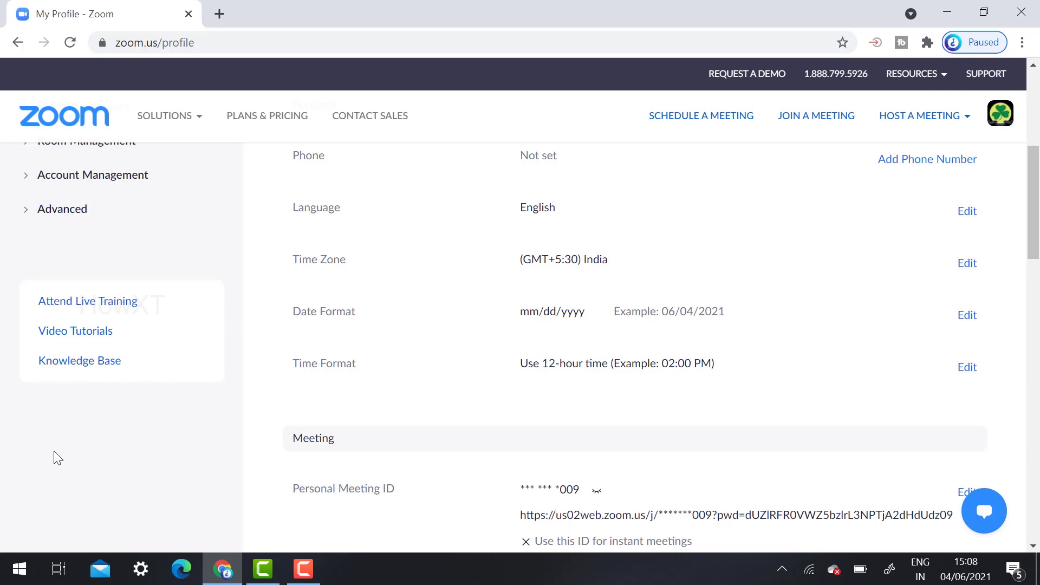
scroll(53, 458, up, 5)
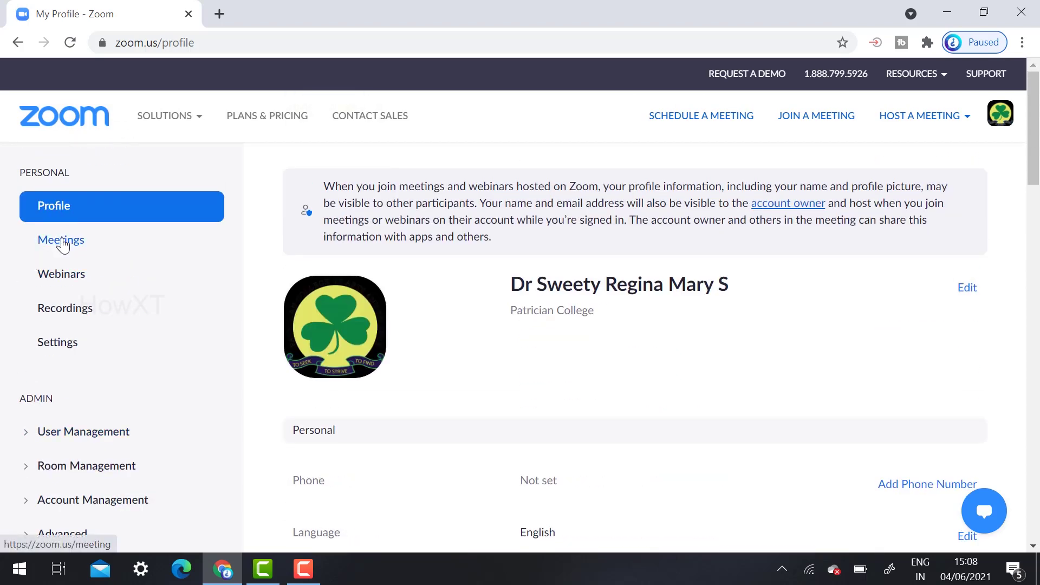
- In meeting Settings, switch Allow livestreaming of meetings on with YouTube and Custom Live Streaming Service allowed
click(63, 244)
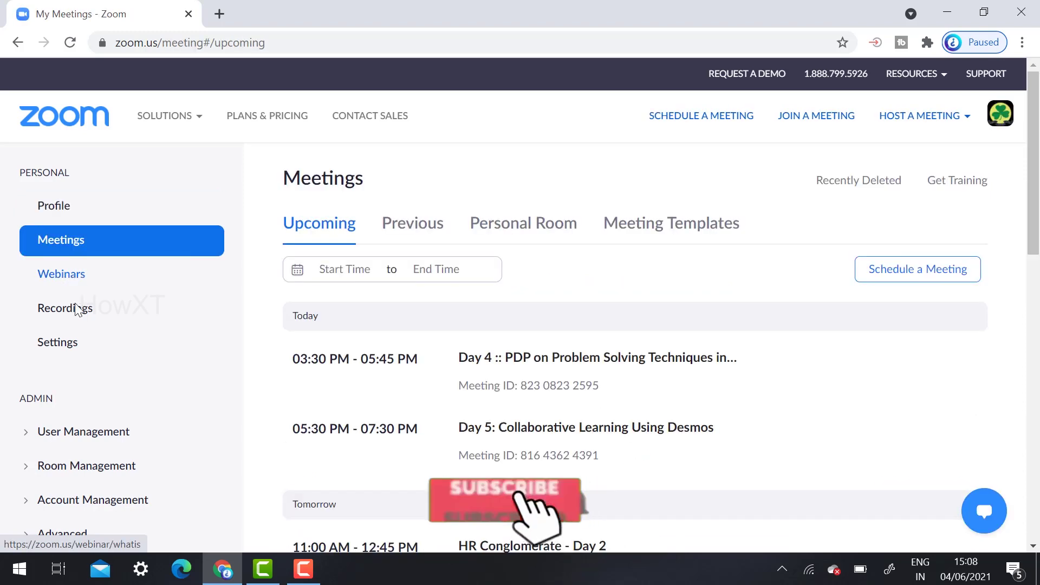
click(57, 350)
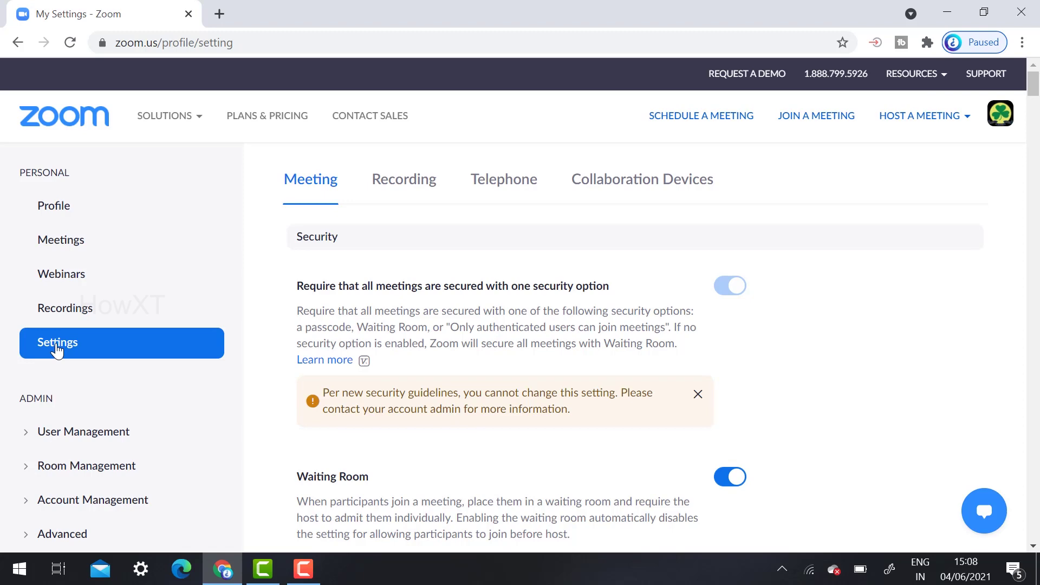
scroll(954, 277, down, 20)
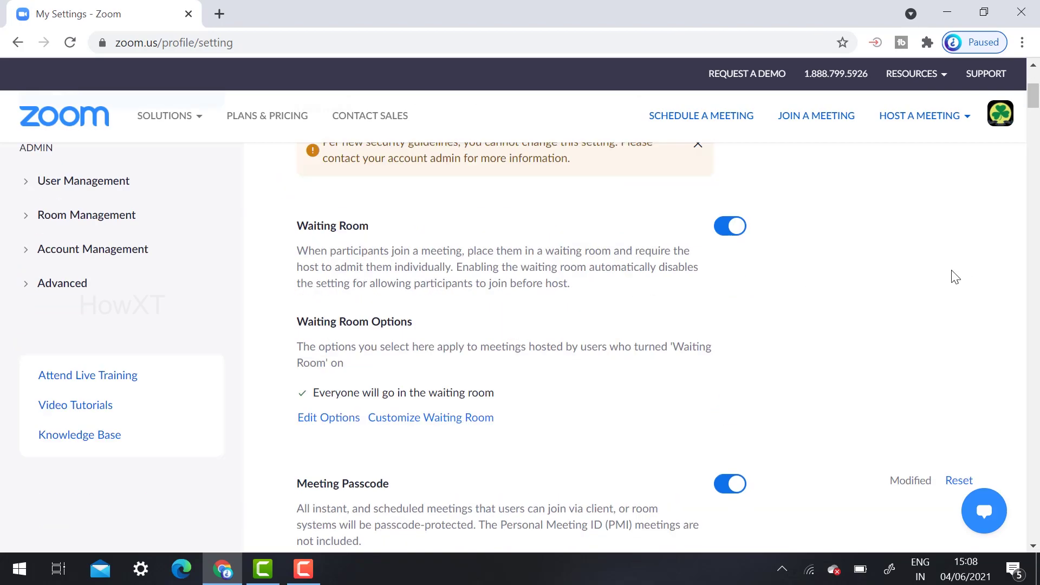
scroll(956, 276, down, 20)
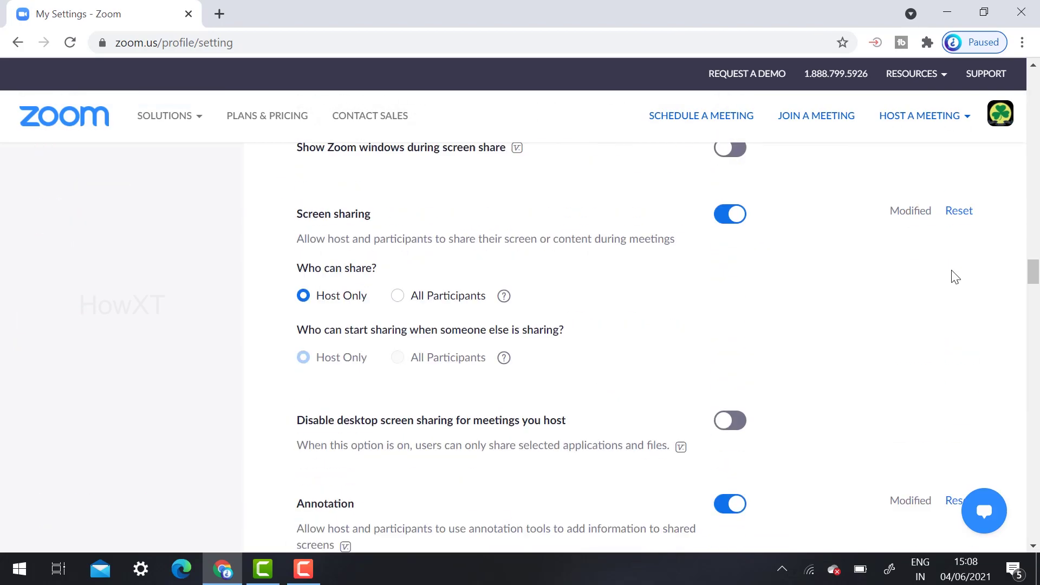
scroll(955, 277, down, 20)
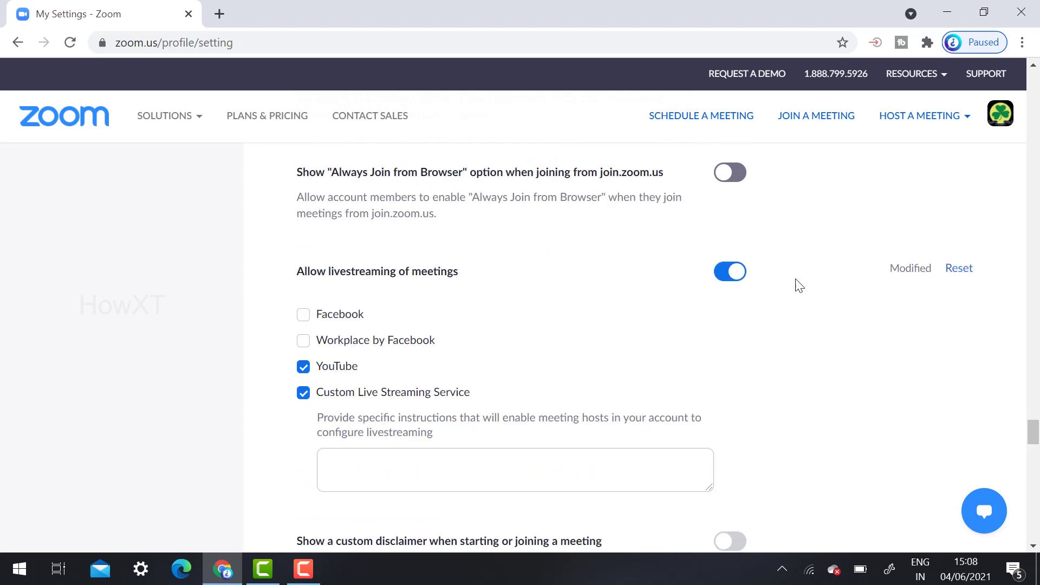
click(736, 277)
click(728, 274)
scroll(342, 378, up, 5)
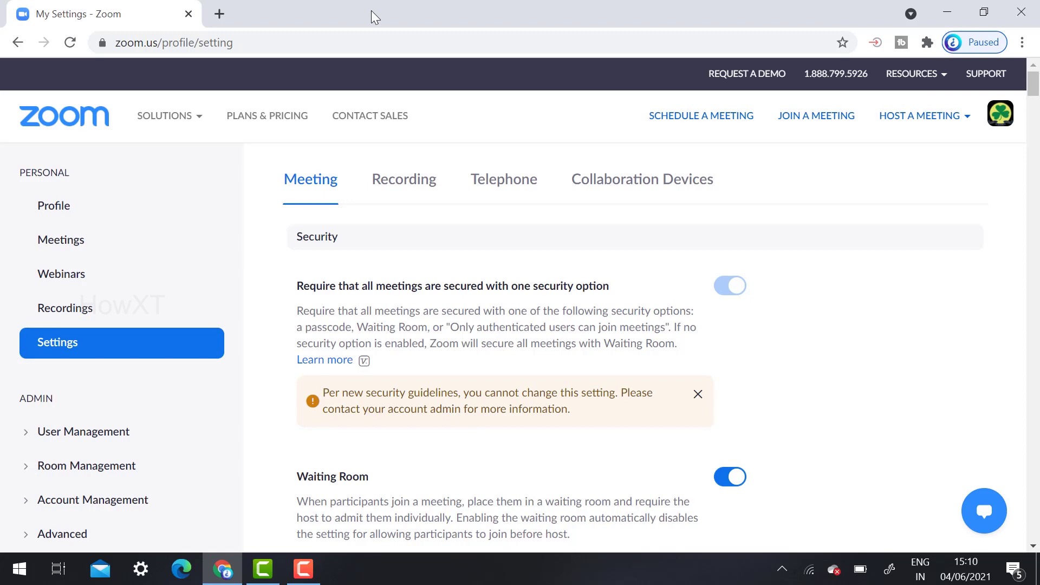
- Open YouTube in a new tab and go to the college channel's YouTube Studio dashboard
click(218, 14)
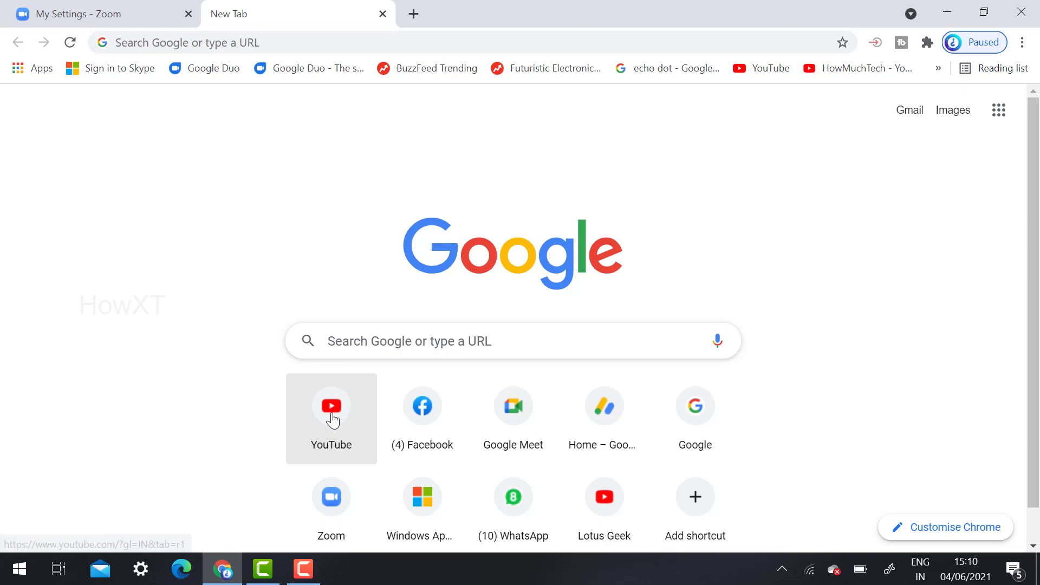
click(330, 419)
click(990, 81)
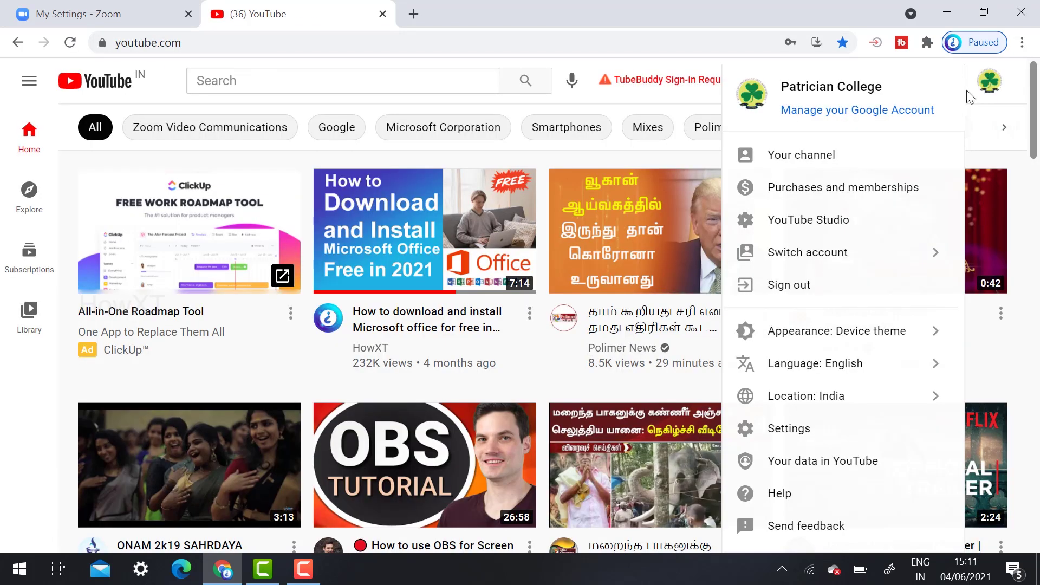
click(784, 219)
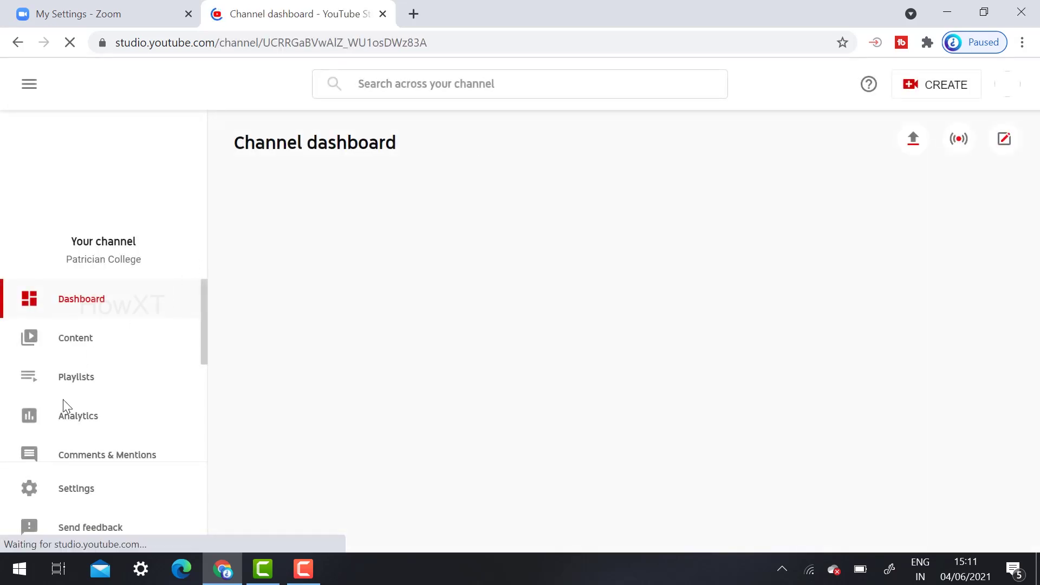
scroll(76, 412, down, 3)
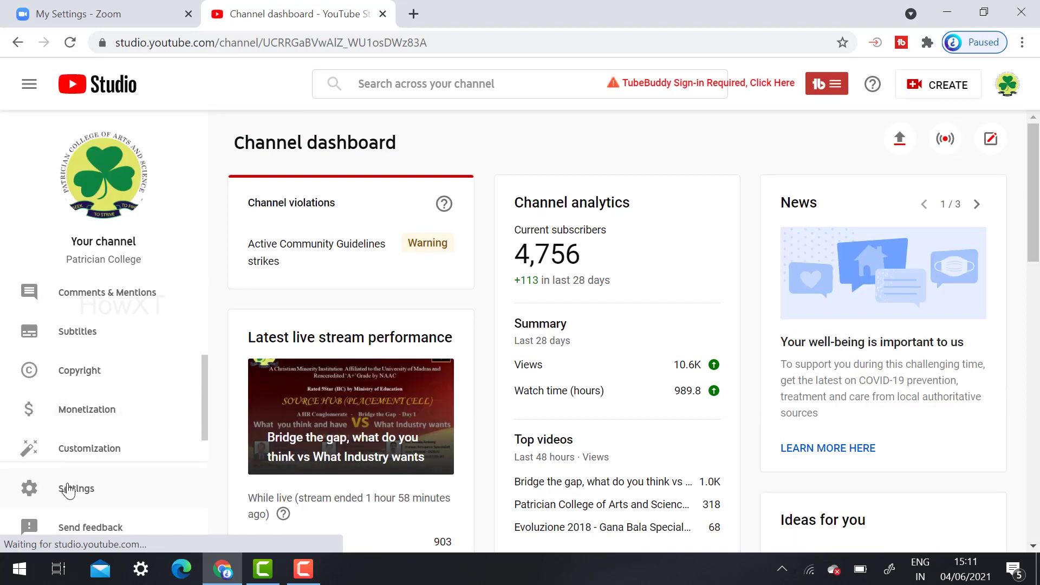
- Confirm Channel > Feature eligibility shows the phone-verified features Enabled, then return to the Zoom tab
click(68, 489)
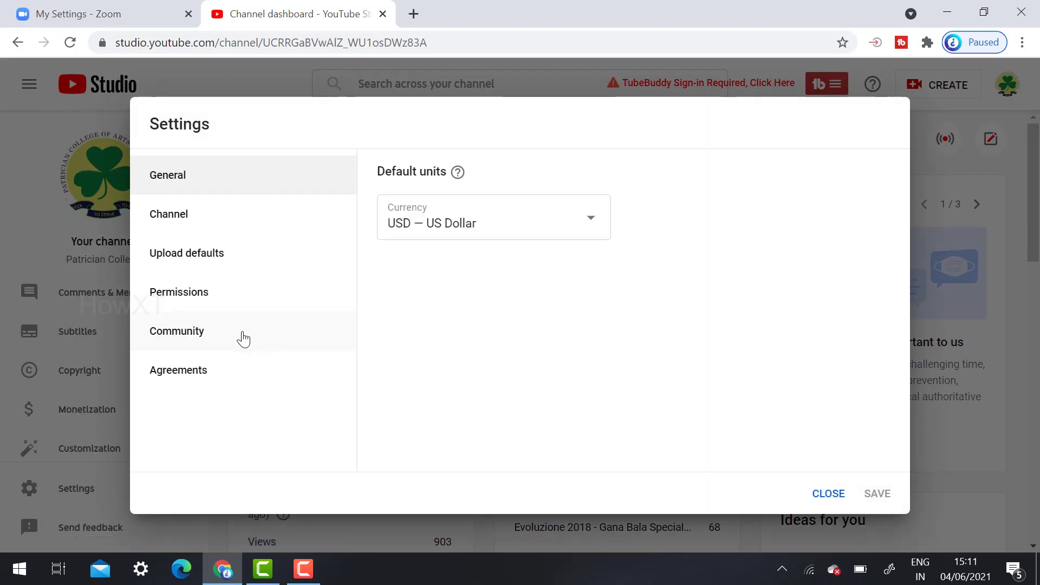
click(180, 217)
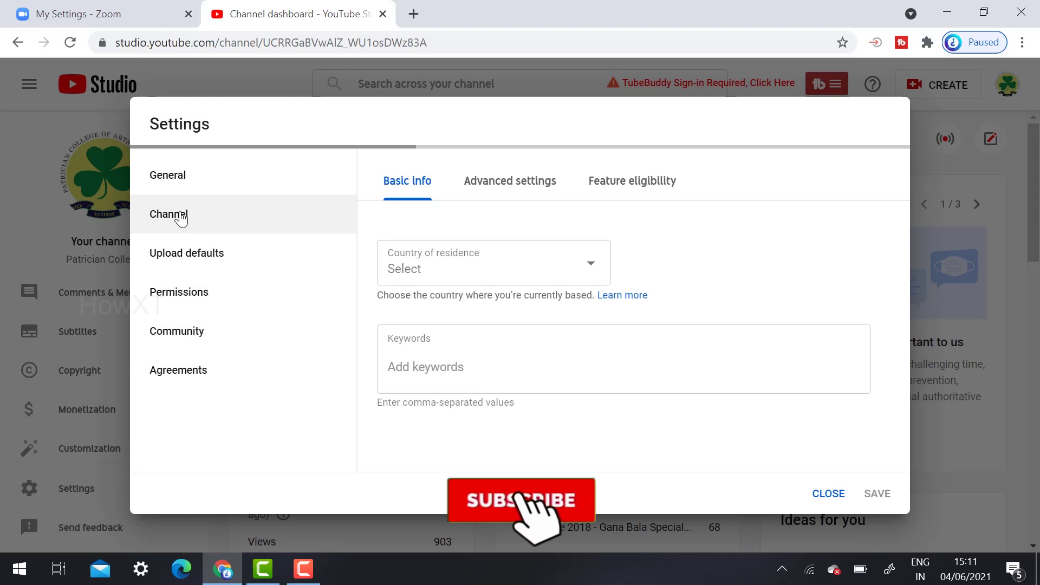
click(632, 180)
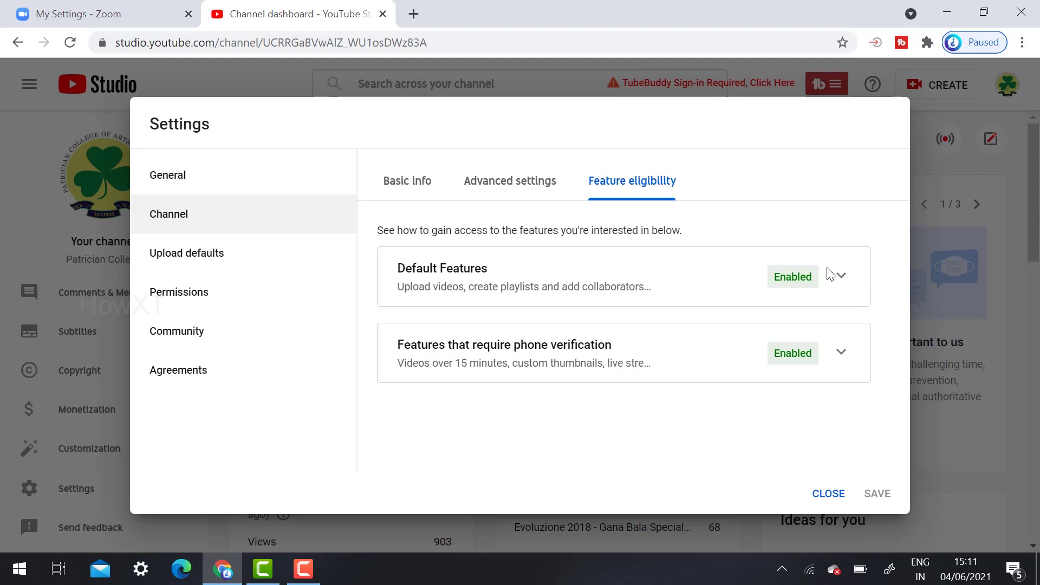
click(46, 6)
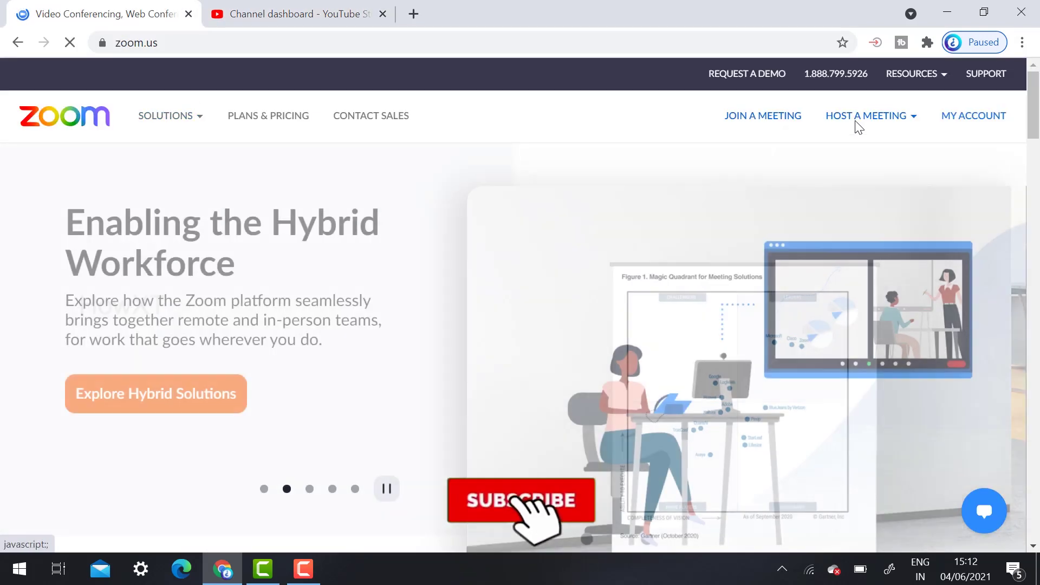
- Host a new meeting with video on and launch it in the Zoom Meetings app
mouse_move(859, 128)
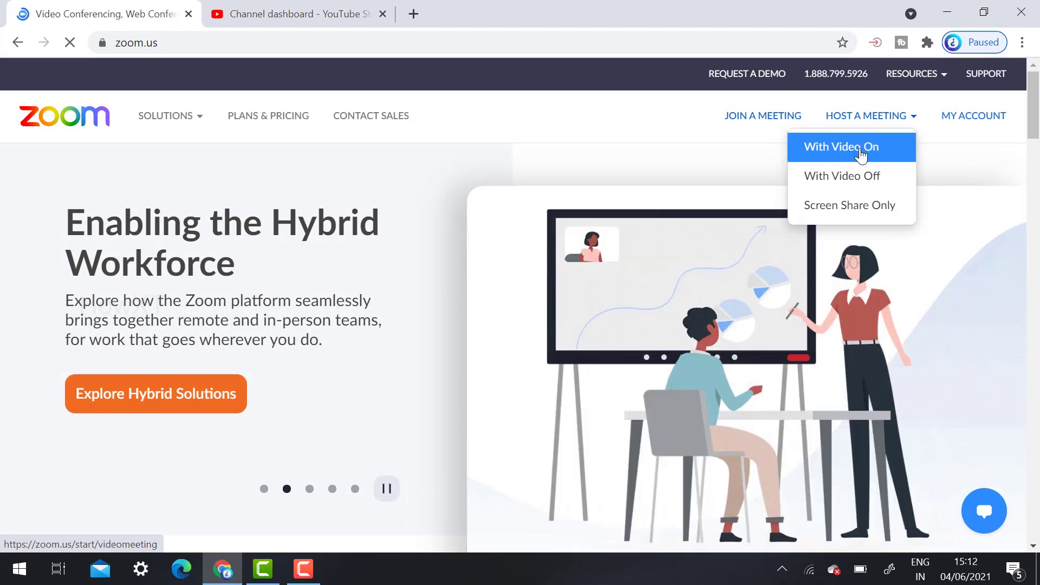
click(861, 156)
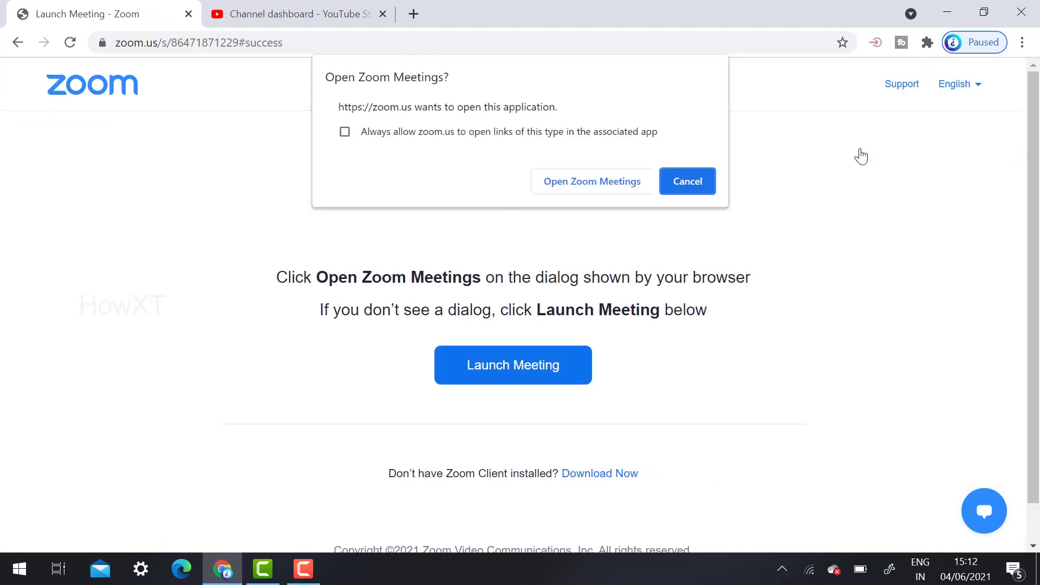
click(593, 183)
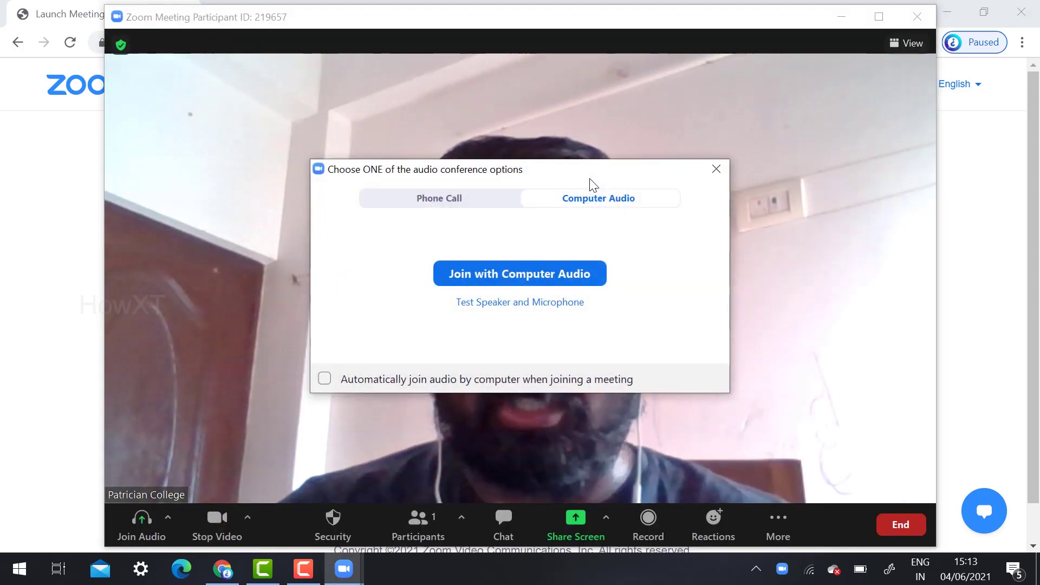
- Join with computer audio, maximize the meeting window, and bring up Live on YouTube under More
click(549, 275)
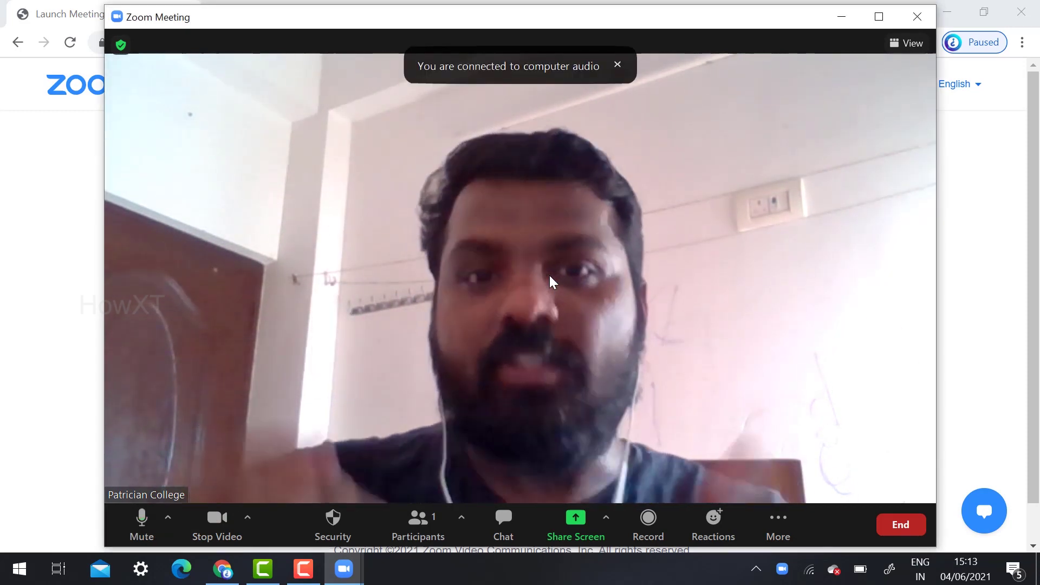
click(884, 24)
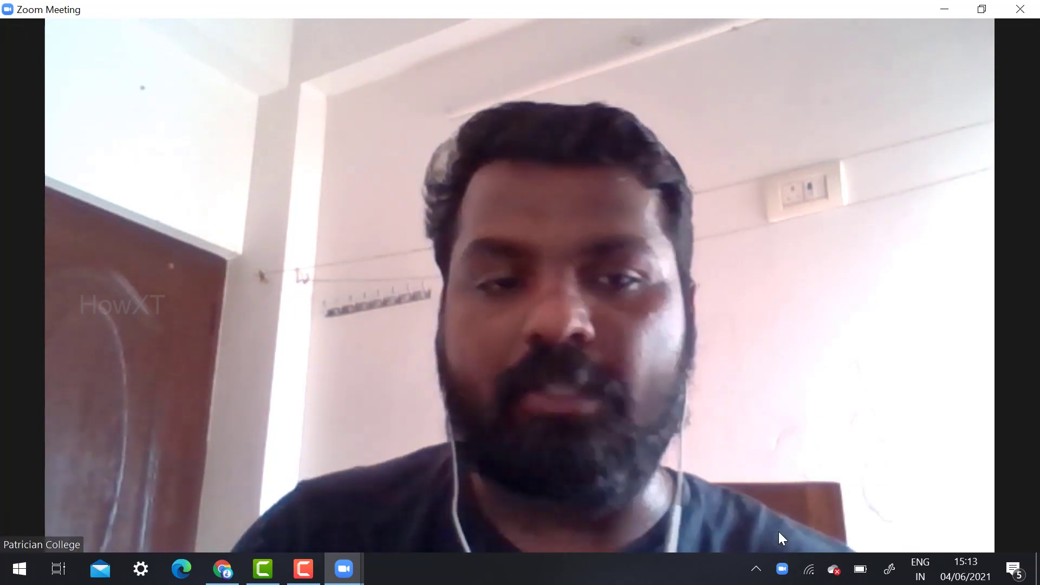
click(779, 530)
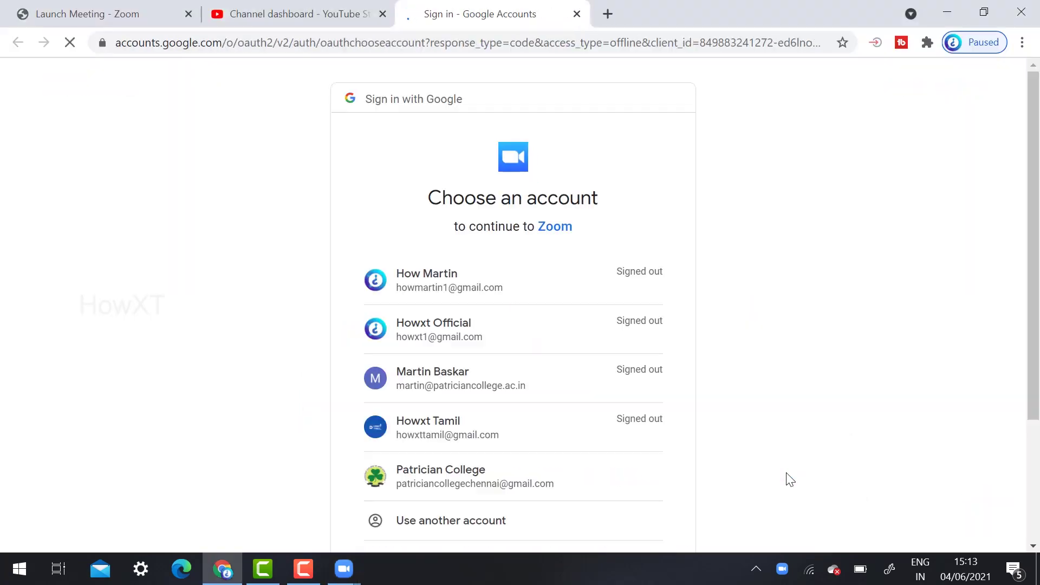
- Choose the college's Google account to authorize Zoom for YouTube Live
scroll(441, 477, down, 1)
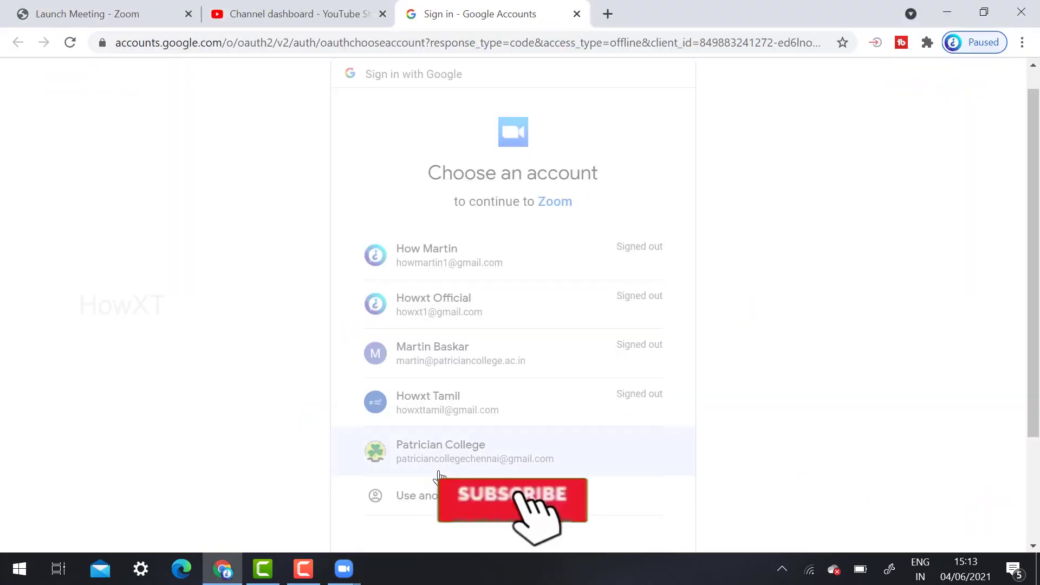
click(440, 475)
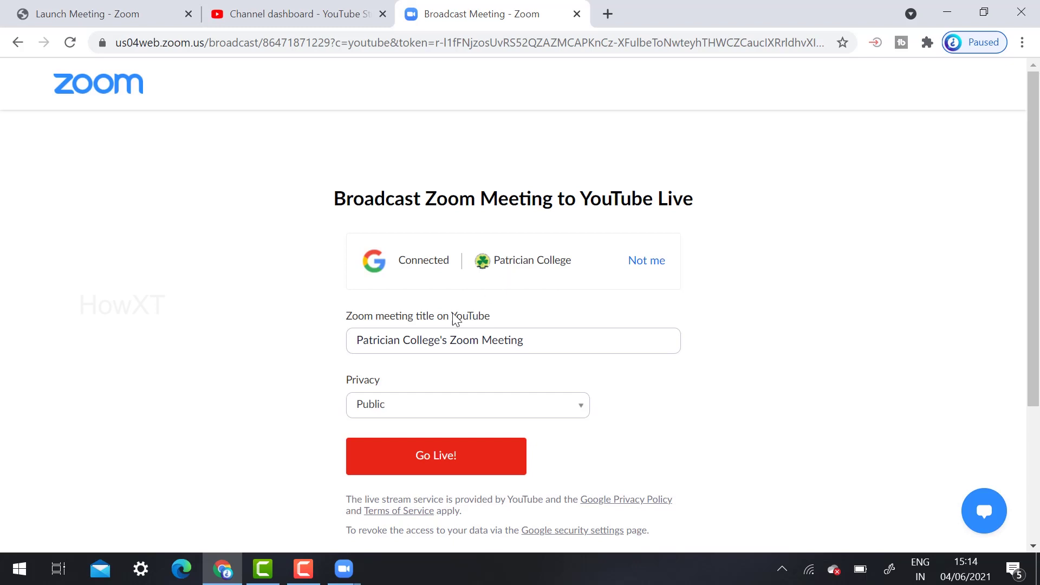
- Keep the broadcast privacy Public, Go Live on YouTube, and switch back to the Zoom Meeting window
click(406, 407)
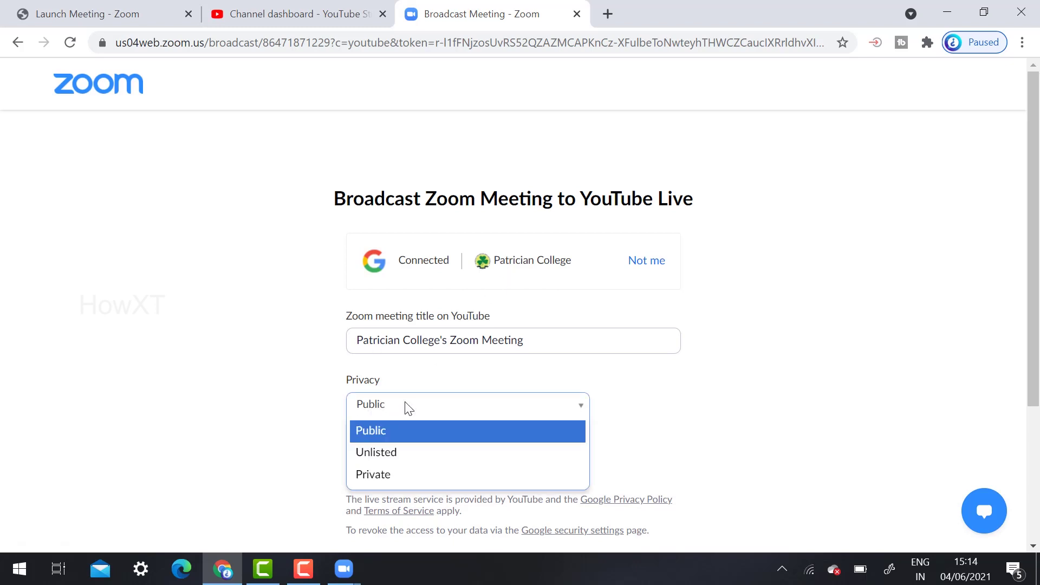
click(500, 404)
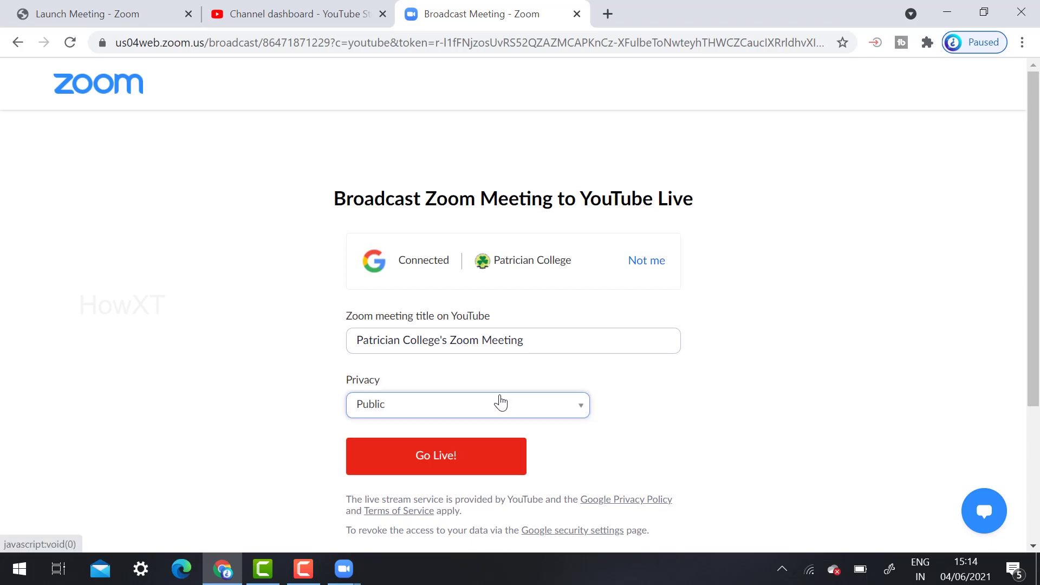
click(452, 467)
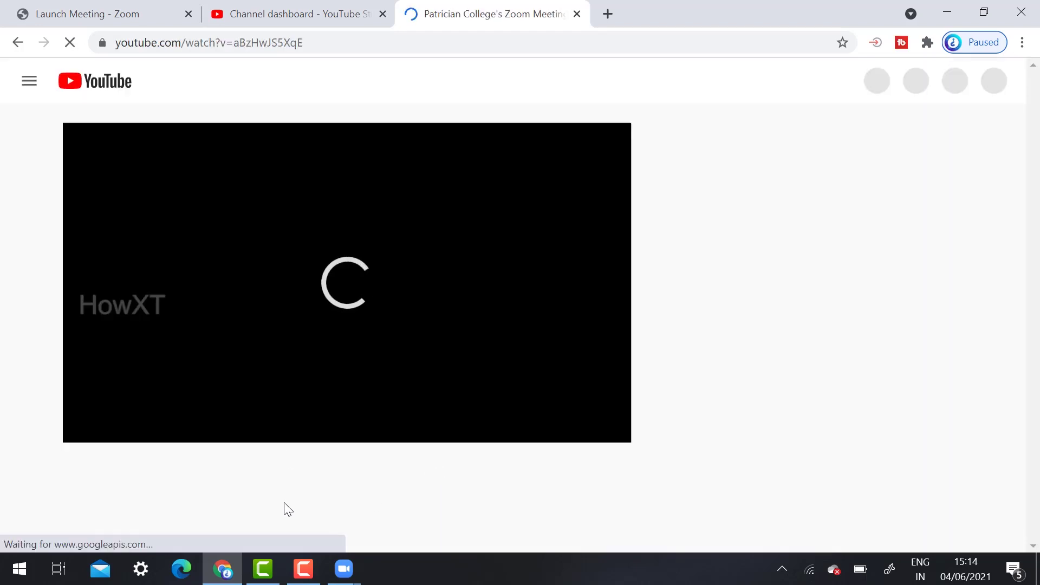
click(344, 569)
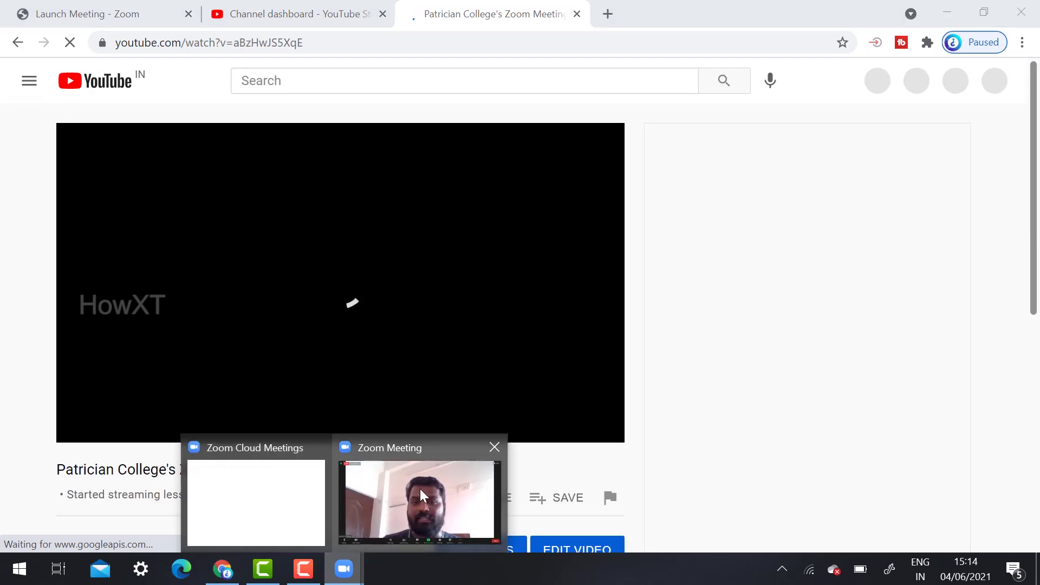
click(421, 492)
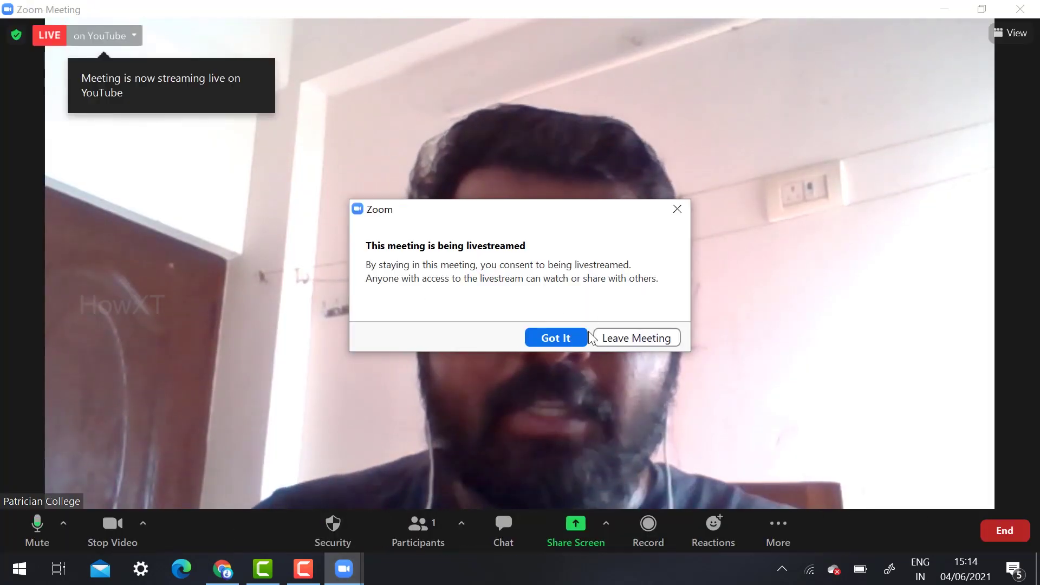
- Dismiss the livestream consent notice, then open and close the More menu
key(Return)
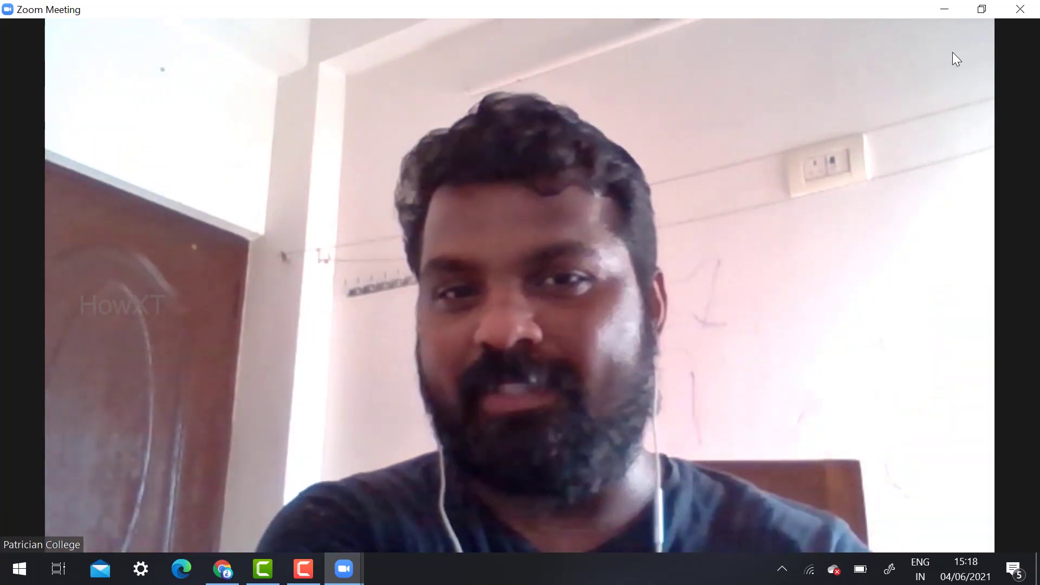
mouse_move(1005, 116)
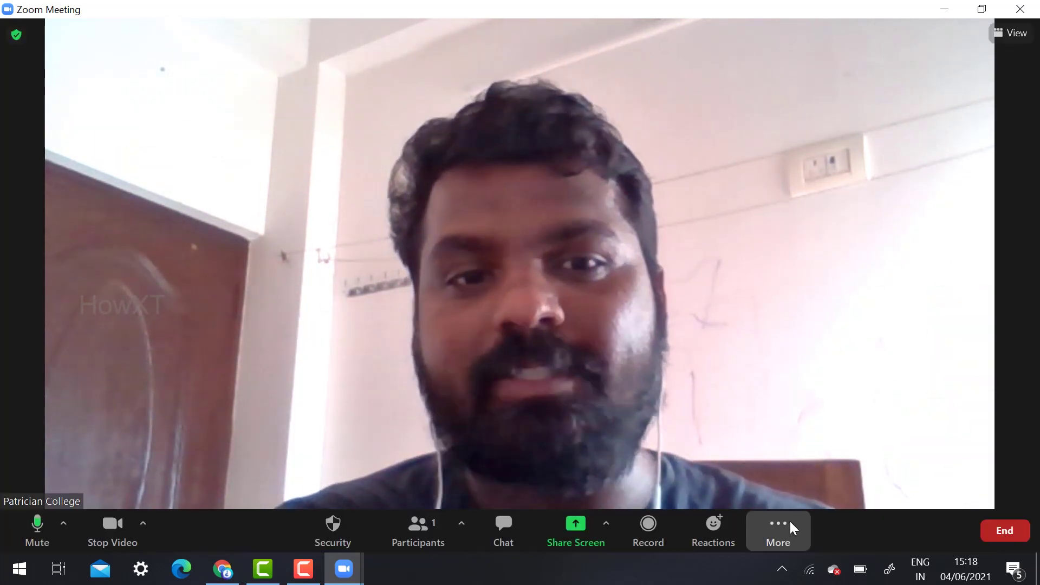
click(792, 528)
click(692, 320)
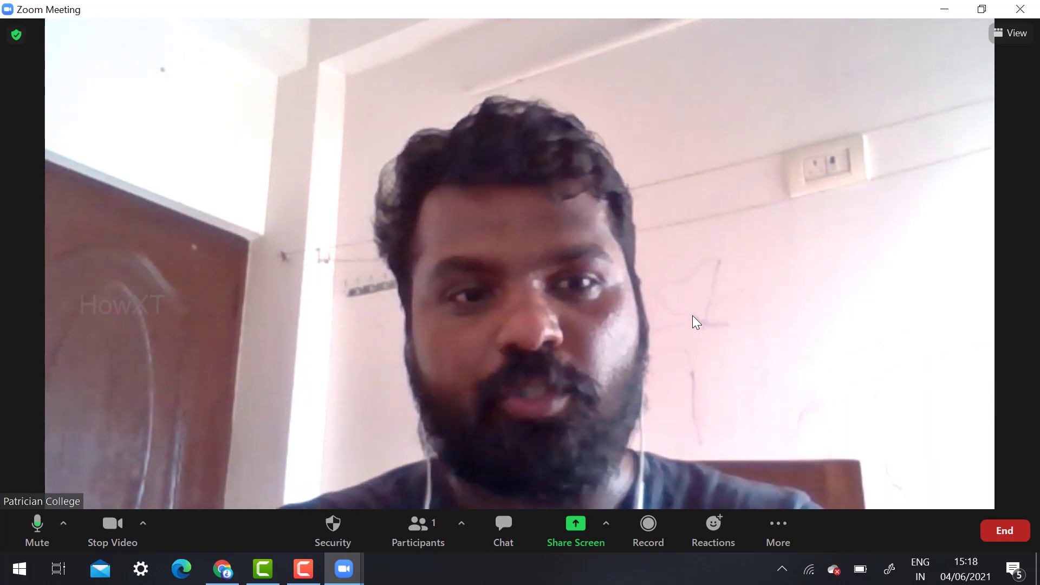